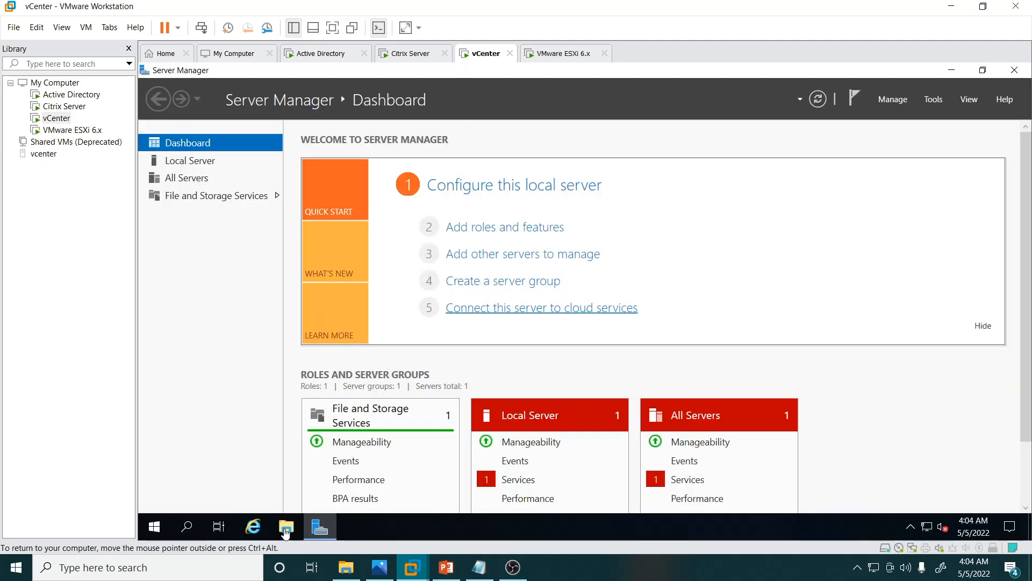
Step: Create a folder named iso on Local Disk (C:) of the vCenter virtual machine and open it
left_click(286, 530)
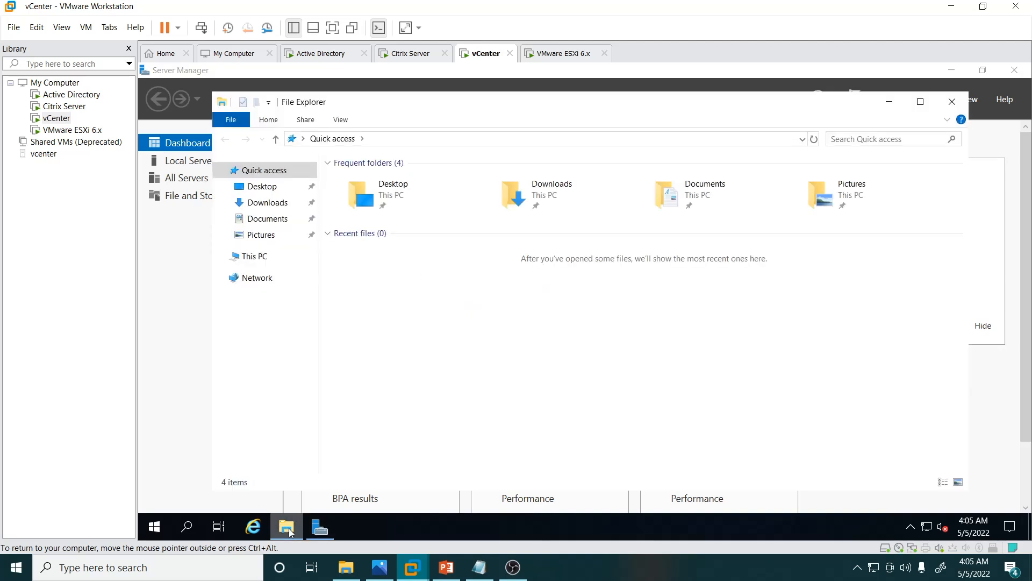
left_click(257, 256)
left_click(424, 309)
double_click(424, 309)
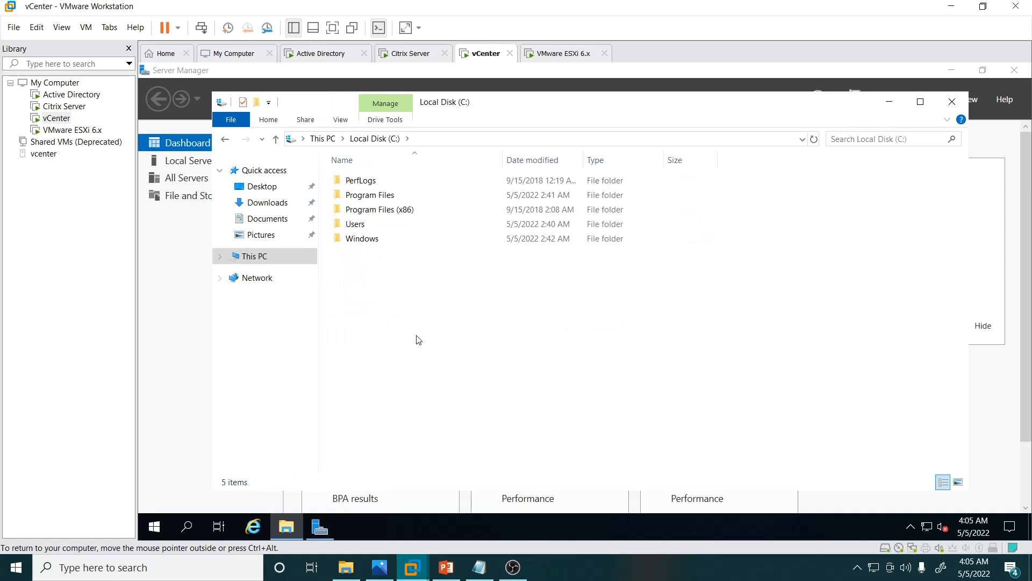
right_click(415, 335)
mouse_move(495, 472)
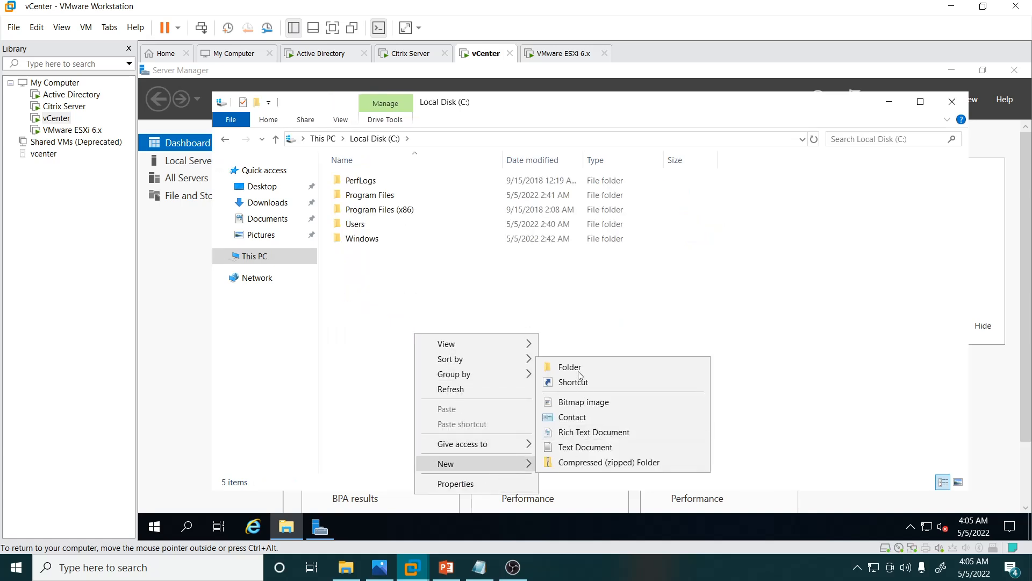
left_click(577, 366)
type("iso")
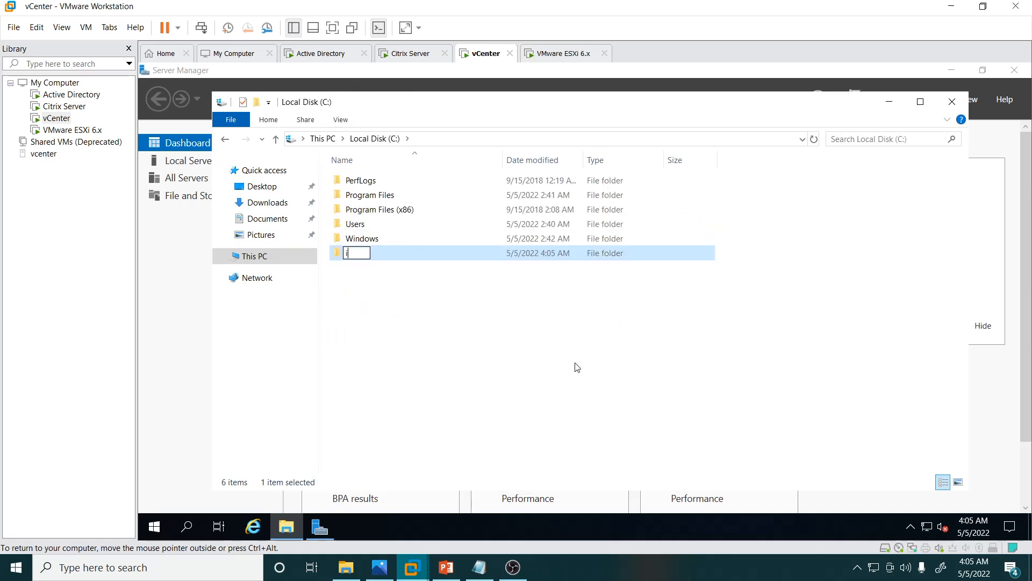
key("Return")
key("Return")
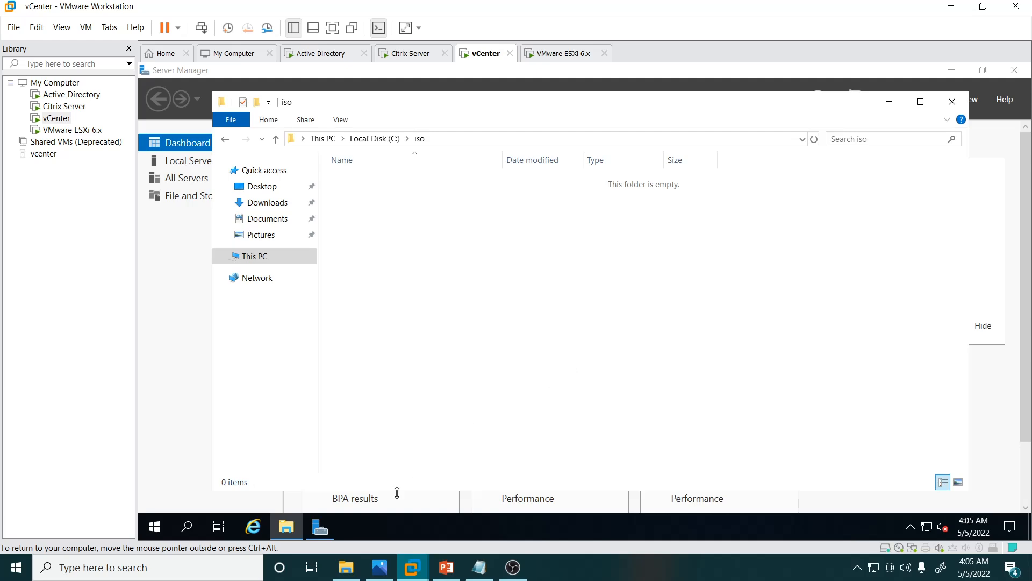
Step: Copy VMware-VIM-all-6.7.0-15976714.iso from the host's ISO FILES folder into the virtual machine's C:\iso folder
left_click(346, 567)
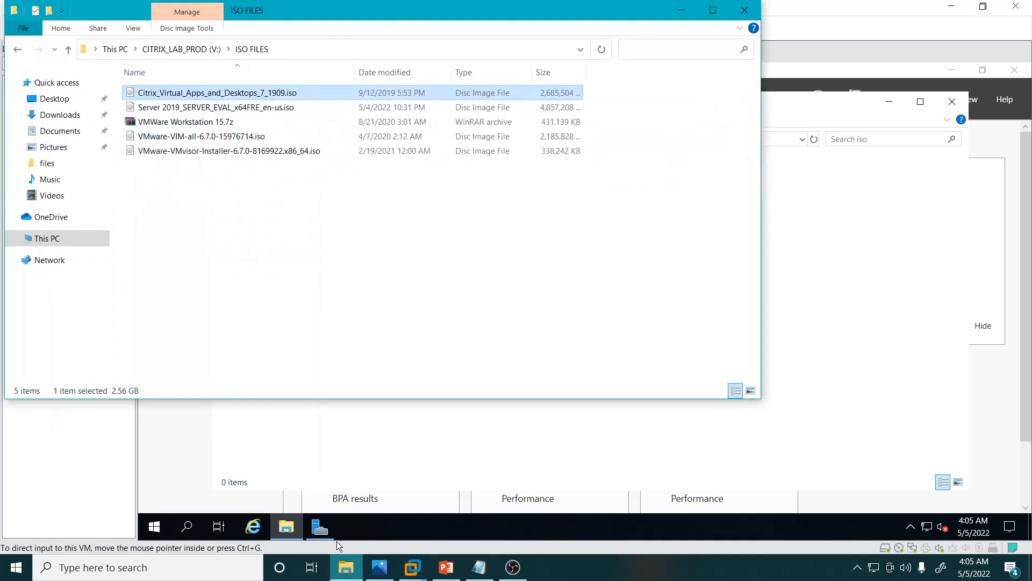
left_click(181, 155)
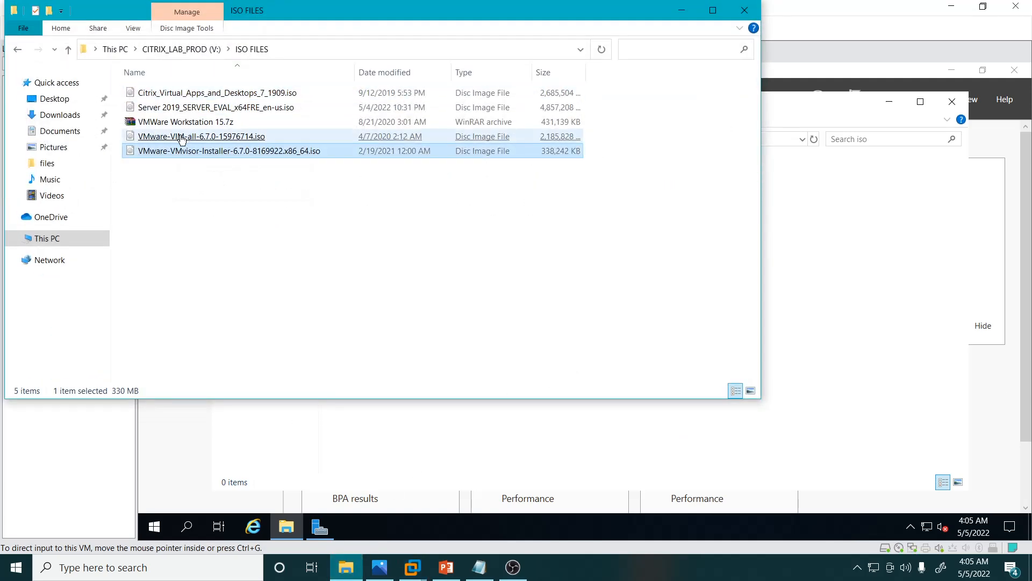
right_click(181, 138)
left_click(223, 430)
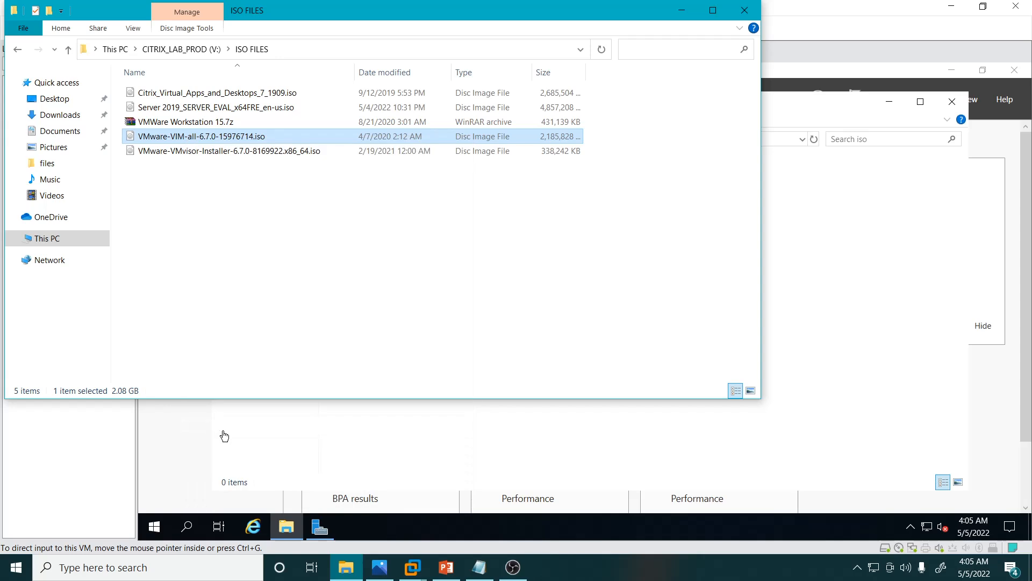
left_click(224, 434)
key("ctrl+v")
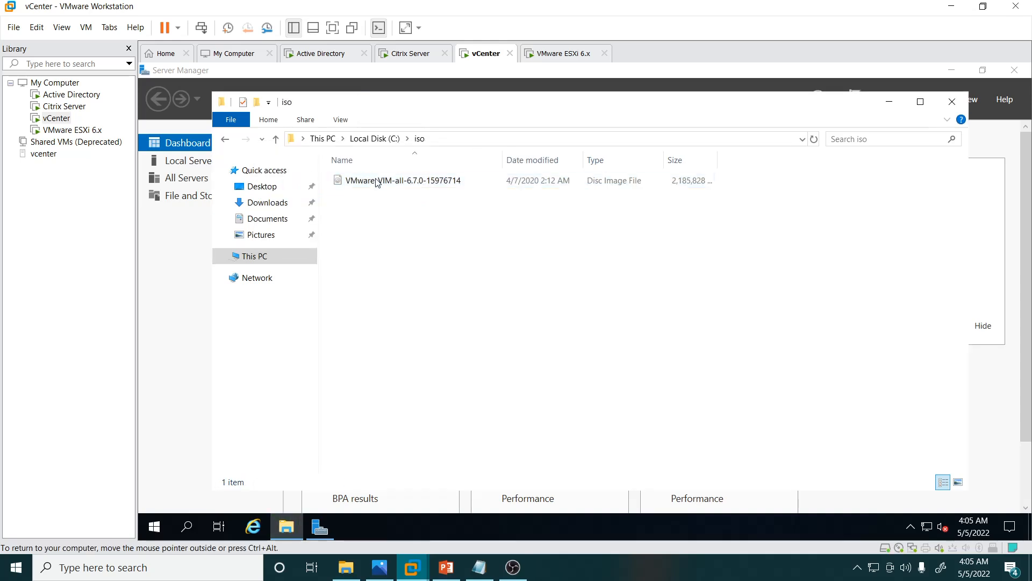
Step: Mount the VMware-VIM ISO and launch the vCenter Server 6.7.0 installer from its autorun application, dismissing the pending-restart warning
right_click(376, 180)
left_click(394, 187)
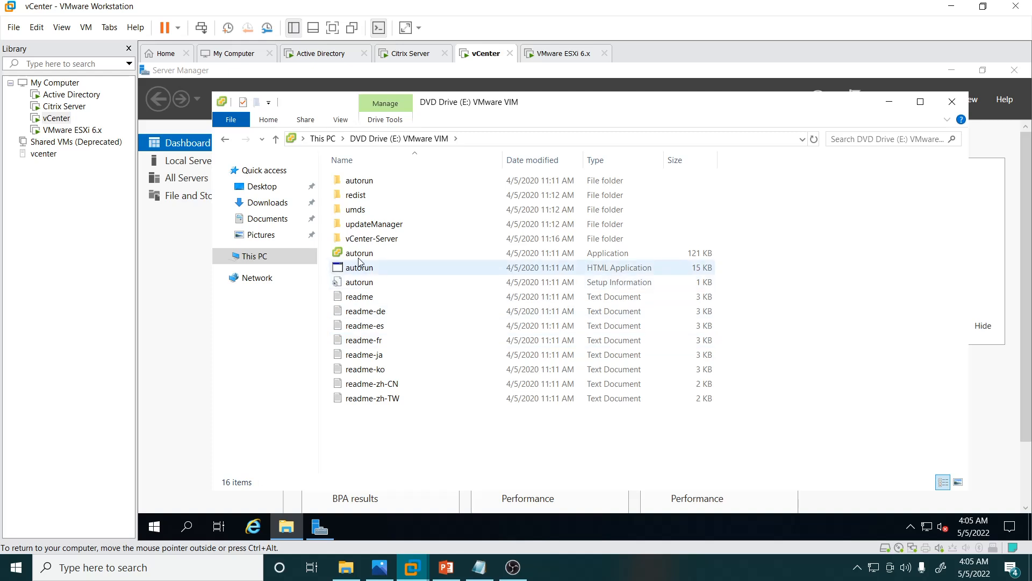
double_click(359, 253)
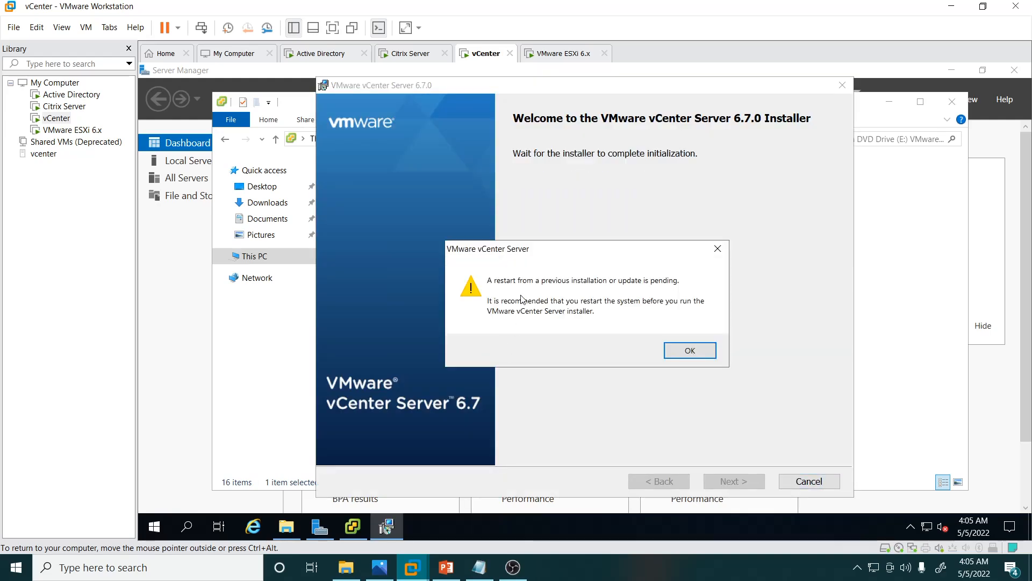
left_click(690, 352)
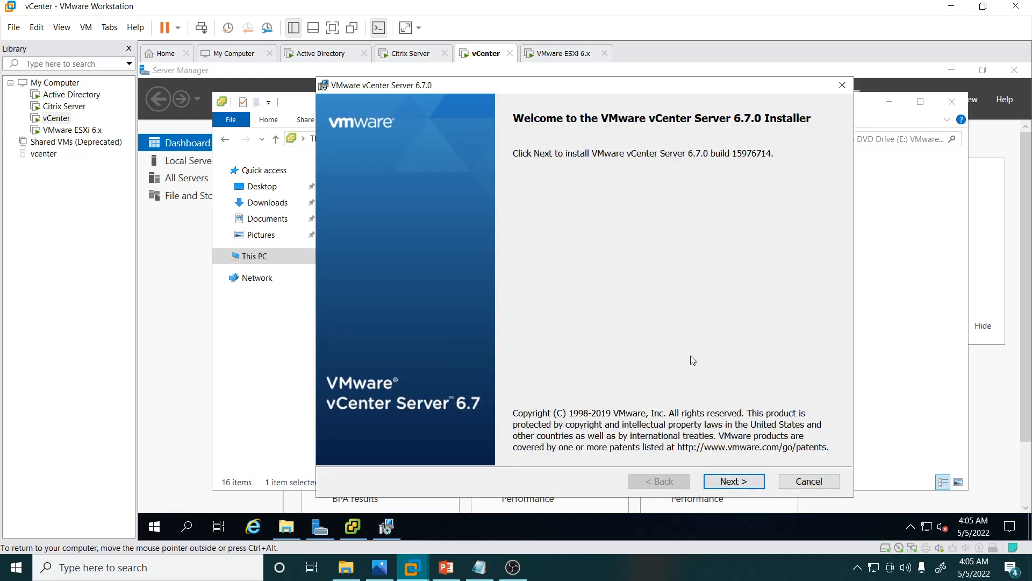
Step: Accept the license agreement and continue with the embedded deployment of vCenter Server and Platform Services Controller
left_click(728, 483)
left_click(432, 453)
left_click(721, 482)
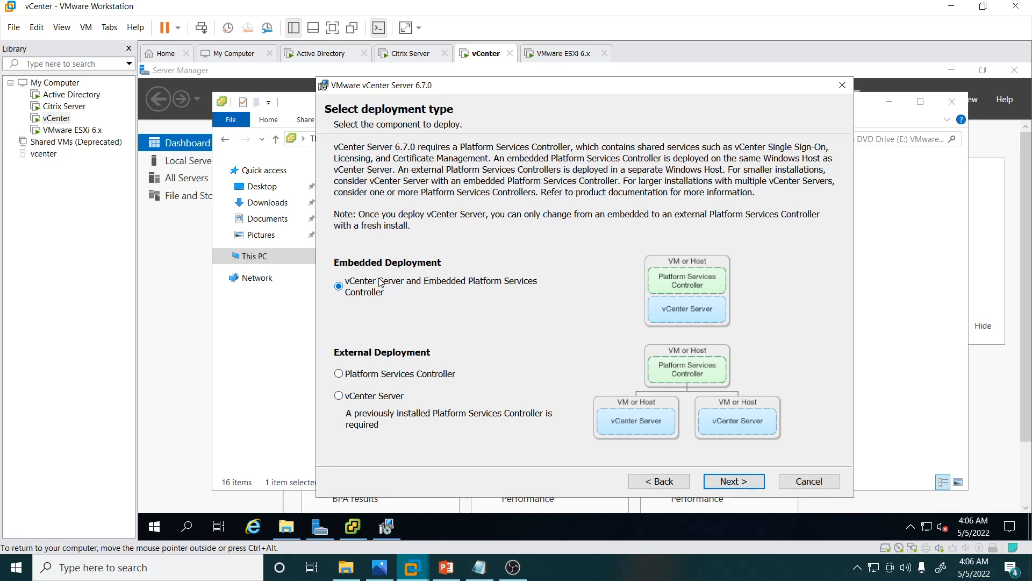
left_click(726, 481)
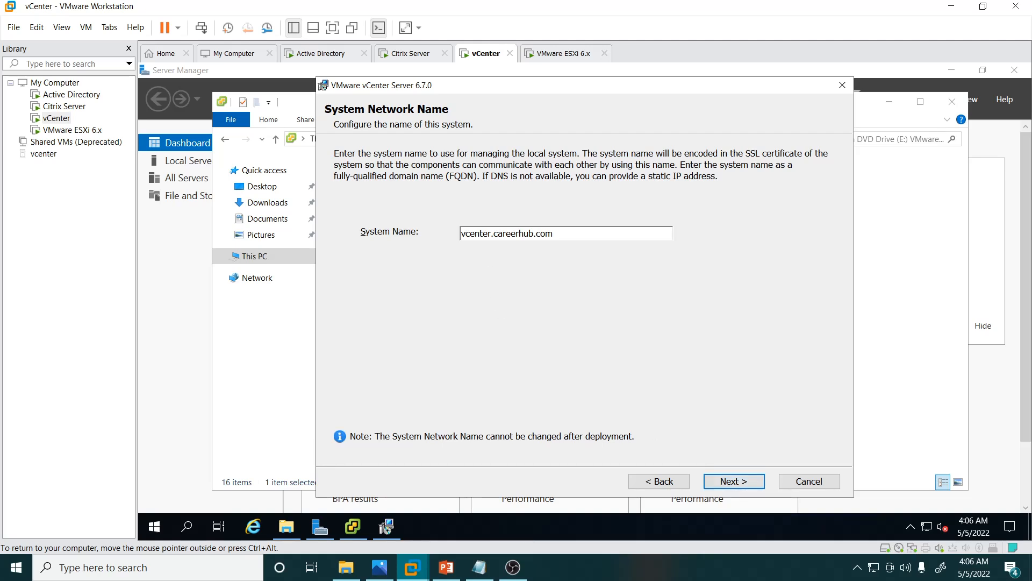
Step: Keep vcenter.careerhub.com as the system name and acknowledge the IPv6 and DHCP address warnings
left_click(729, 480)
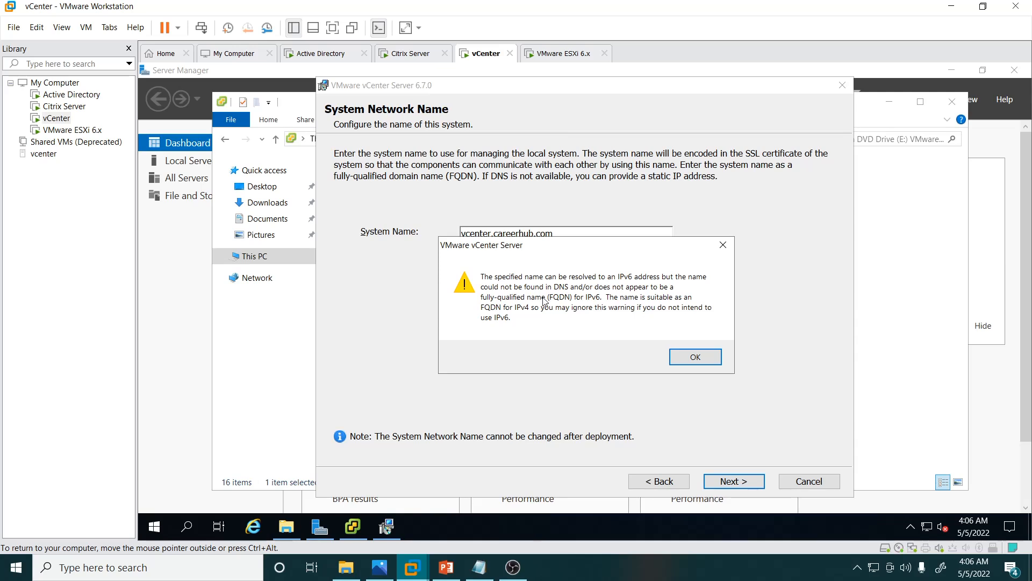
left_click(693, 356)
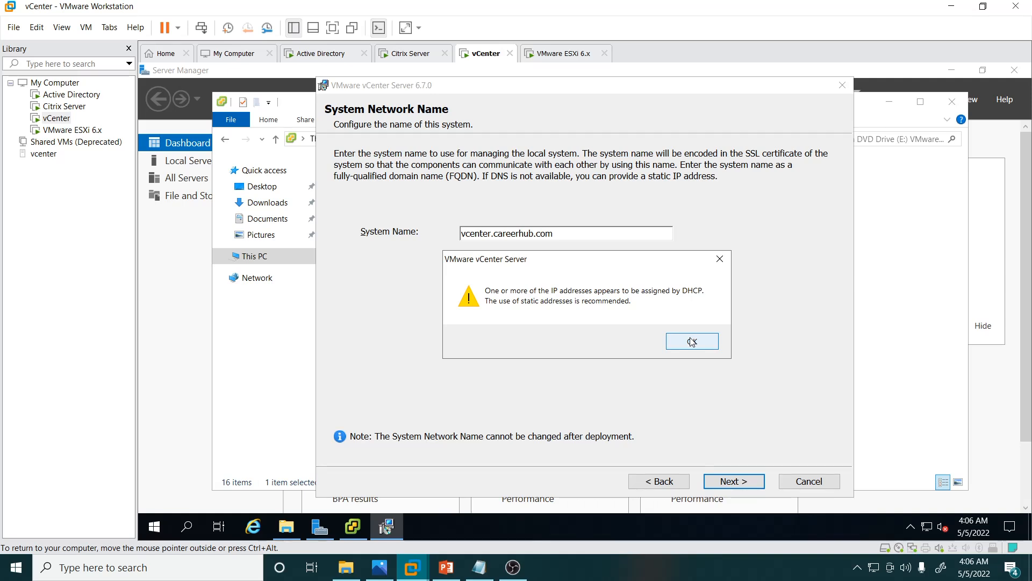
left_click(691, 341)
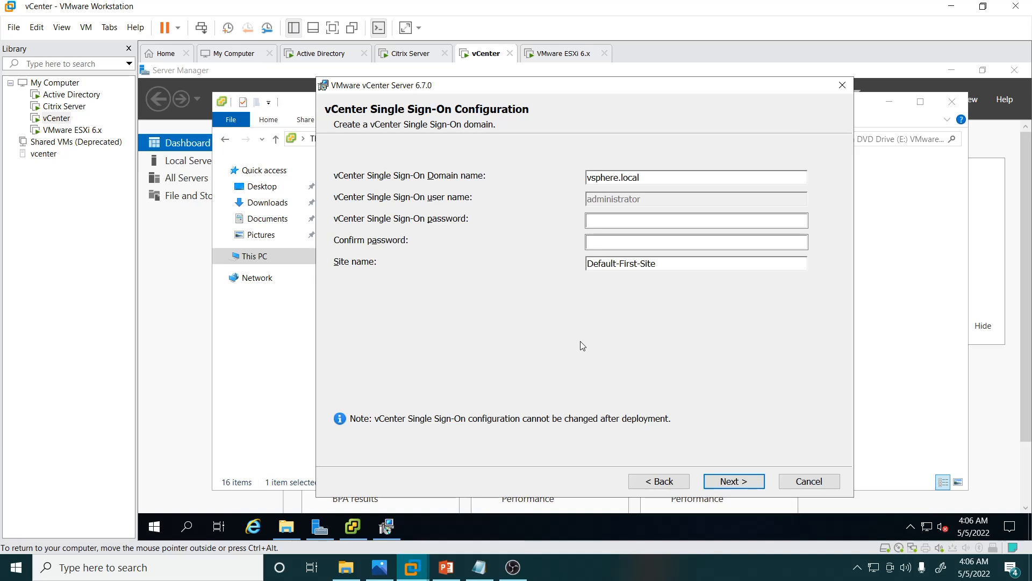
Step: Open Network Connections by running ncpa.cpl and display the properties of the Ethernet0 adapter
key("super+r")
type("c")
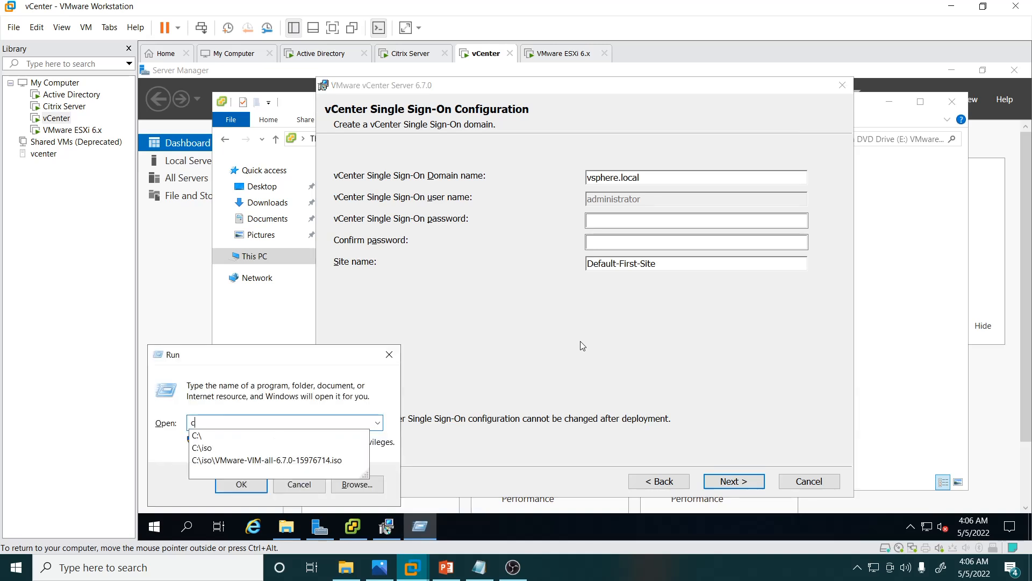
key("BackSpace")
type("ncp")
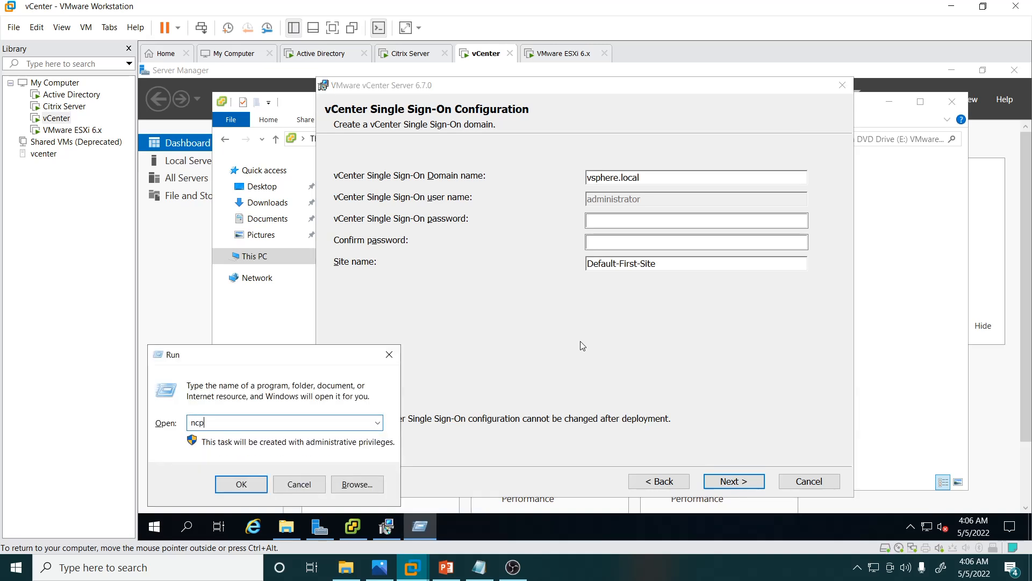
type("a.cpl")
key("Return")
left_click(298, 193)
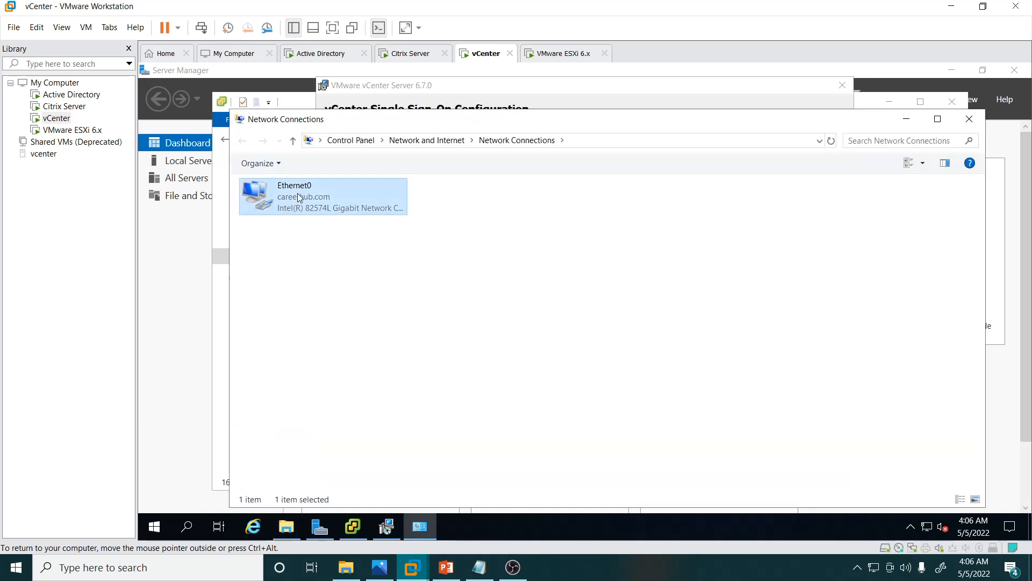
right_click(298, 193)
left_click(344, 324)
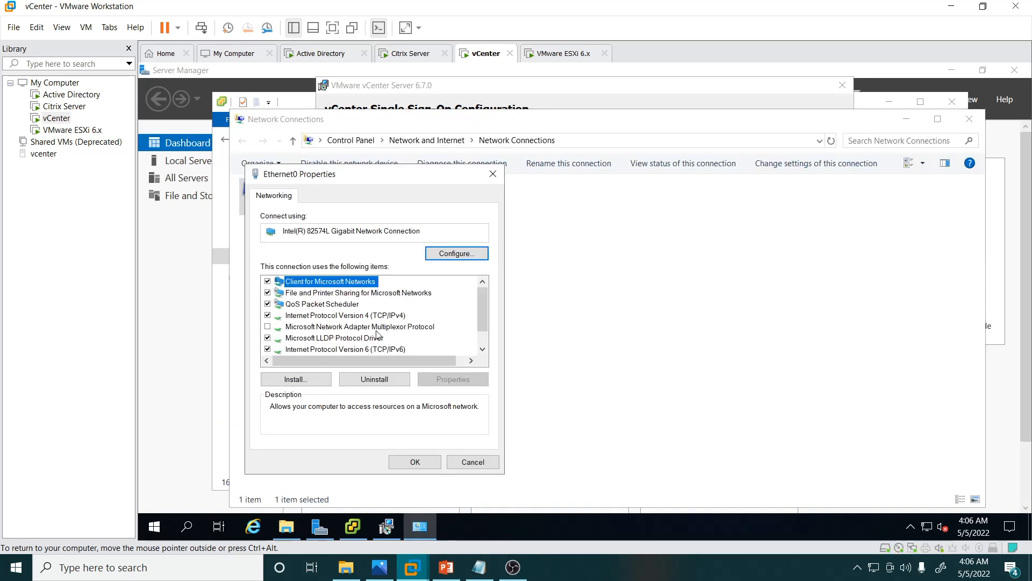
Step: Look up the vCenter IP address in the Citrix Lab Setup diagram and disable Internet Protocol Version 6 on Ethernet0
mouse_move(380, 567)
left_click(351, 483)
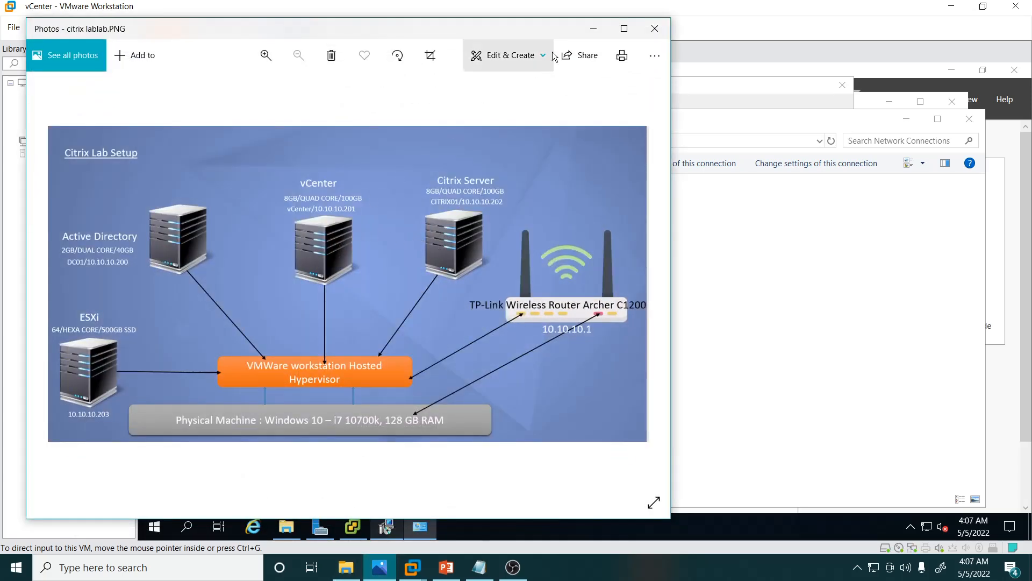
left_click(594, 28)
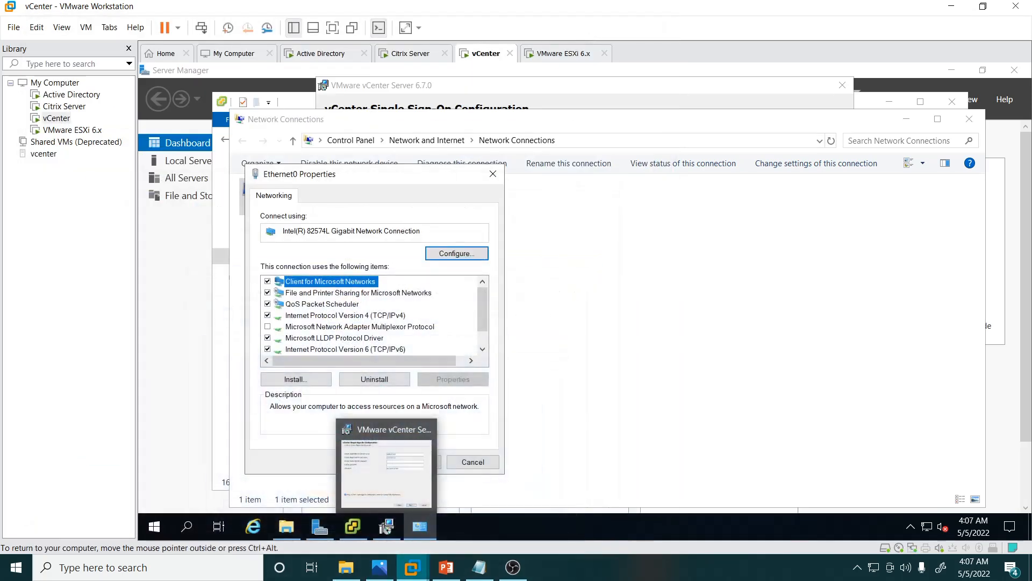
left_click(372, 316)
left_click(267, 350)
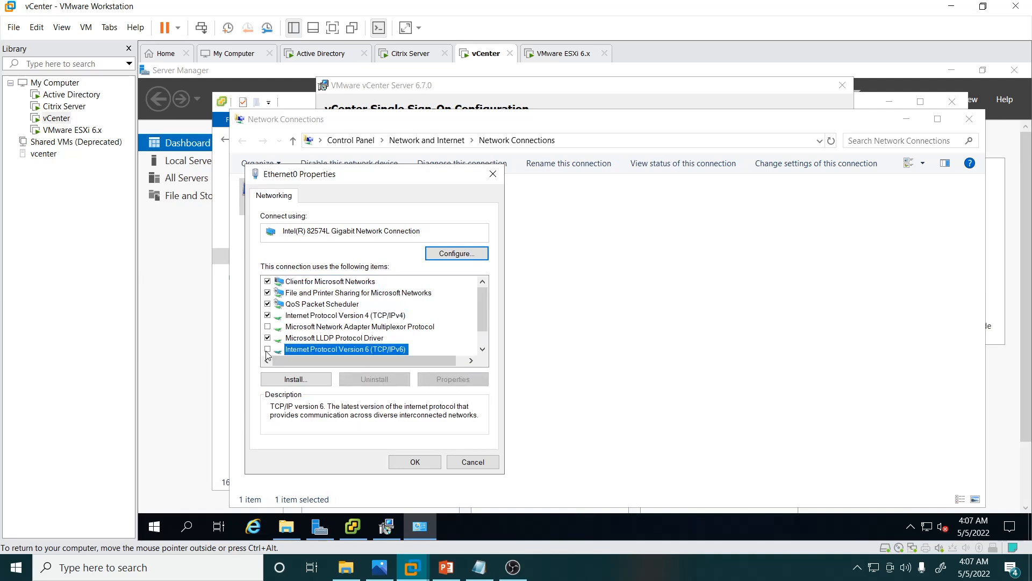
Step: Give IPv4 the static address 10.10.10.201, subnet mask 255.0.0.0, default gateway 10.10.10.1 and preferred DNS server 10.10.10.200
left_click(341, 317)
double_click(341, 320)
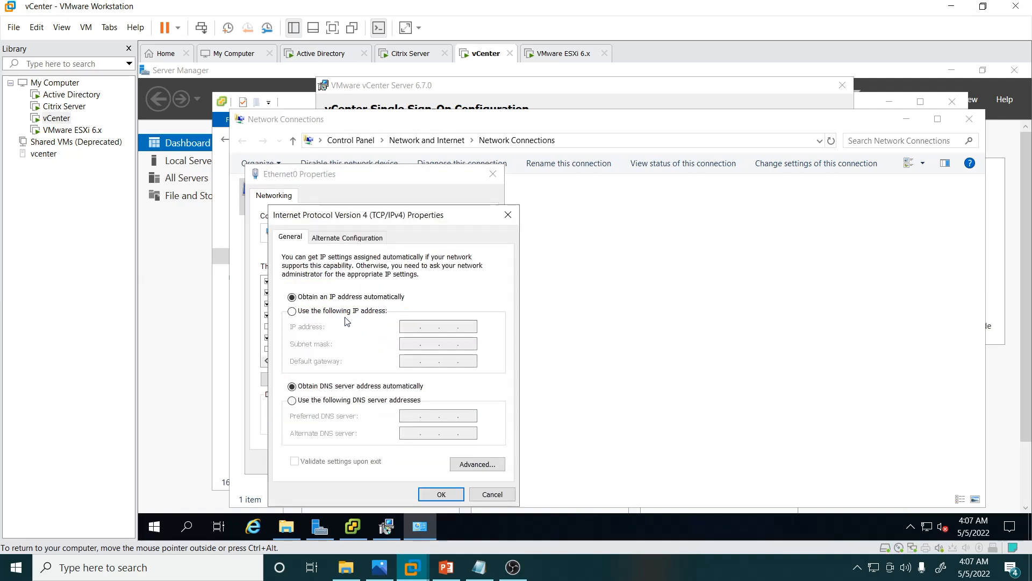
left_click(334, 311)
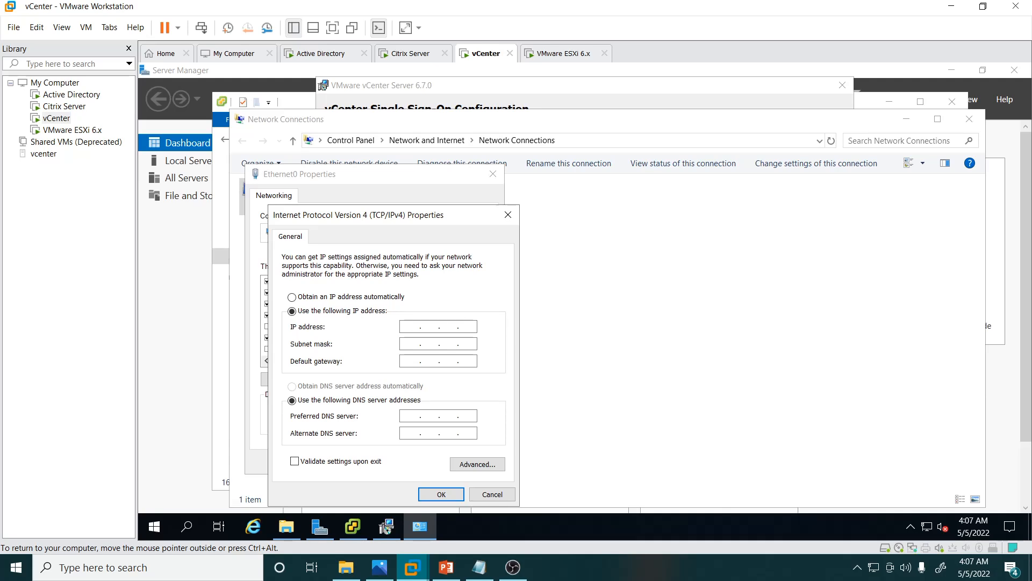
type("1.0.1010.201")
key("Tab")
key("Tab")
type("10 . 10 . 10 . 1")
key("Tab")
type("10 . 10 . 1")
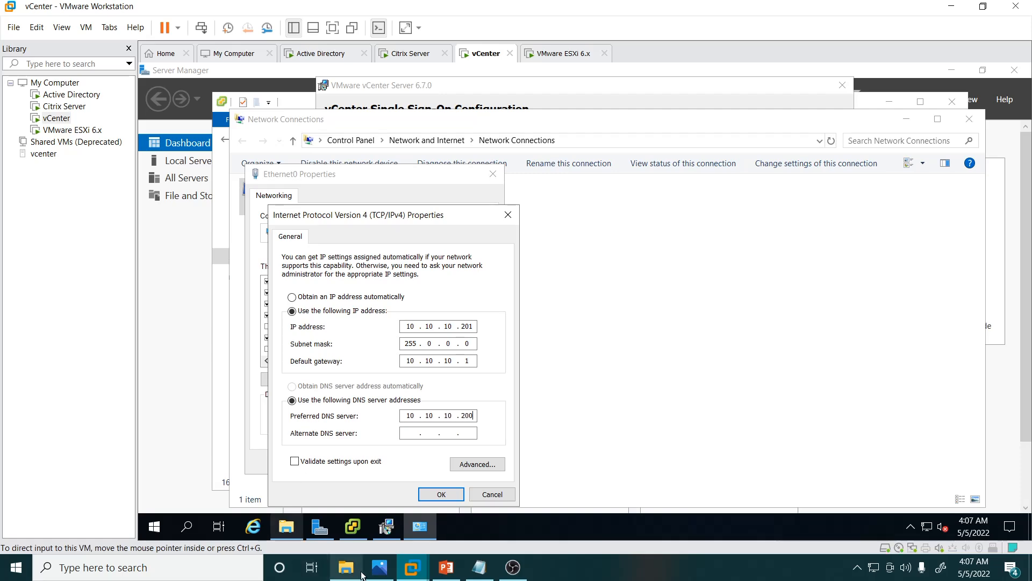
Step: Compare the vCenter address with the lab diagram and apply the Ethernet0 settings, cancelling network diagnostics and minimizing Network Connections
left_click(379, 567)
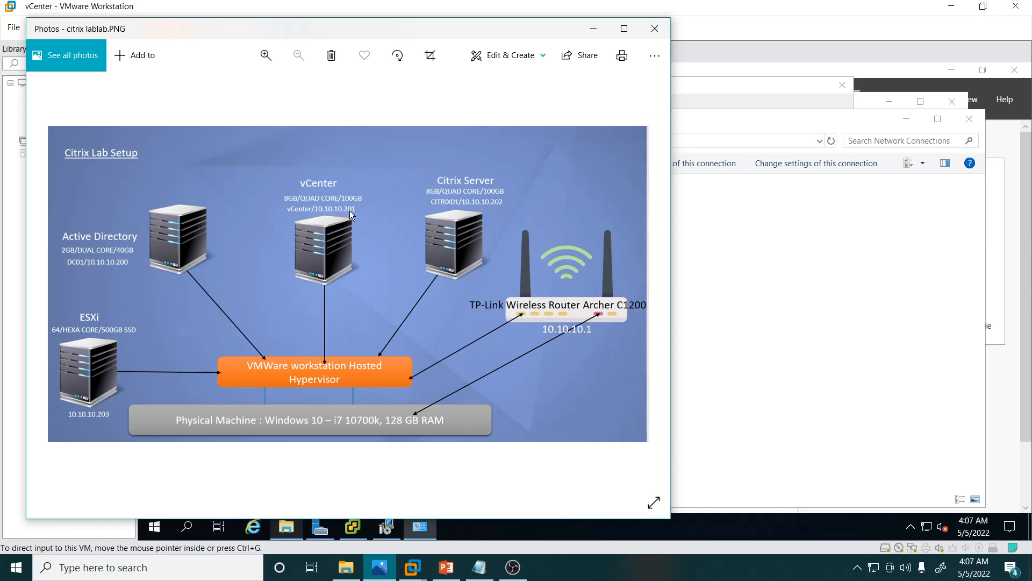
left_click(740, 298)
left_click(400, 461)
left_click(440, 493)
left_click(415, 461)
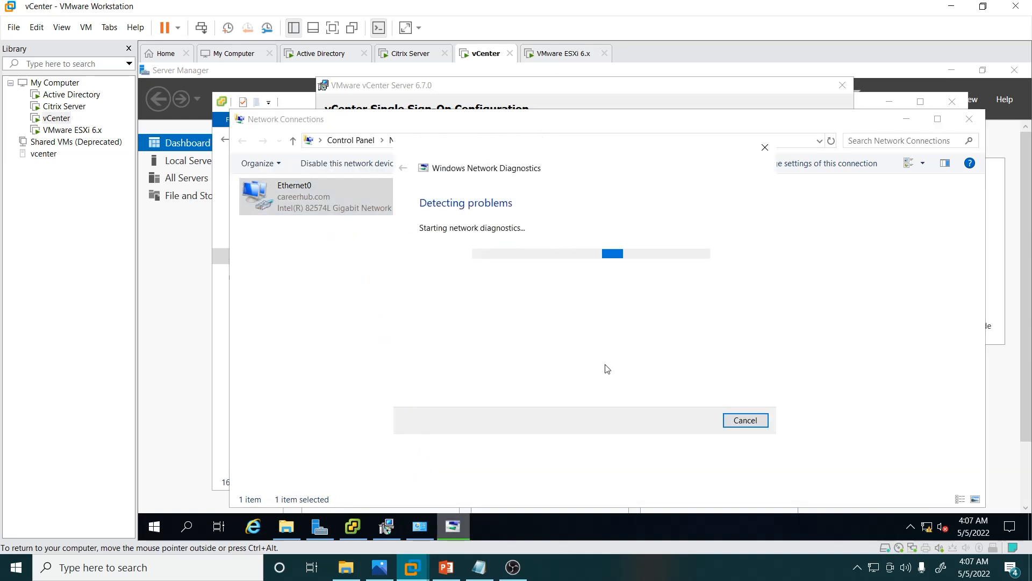
left_click(752, 421)
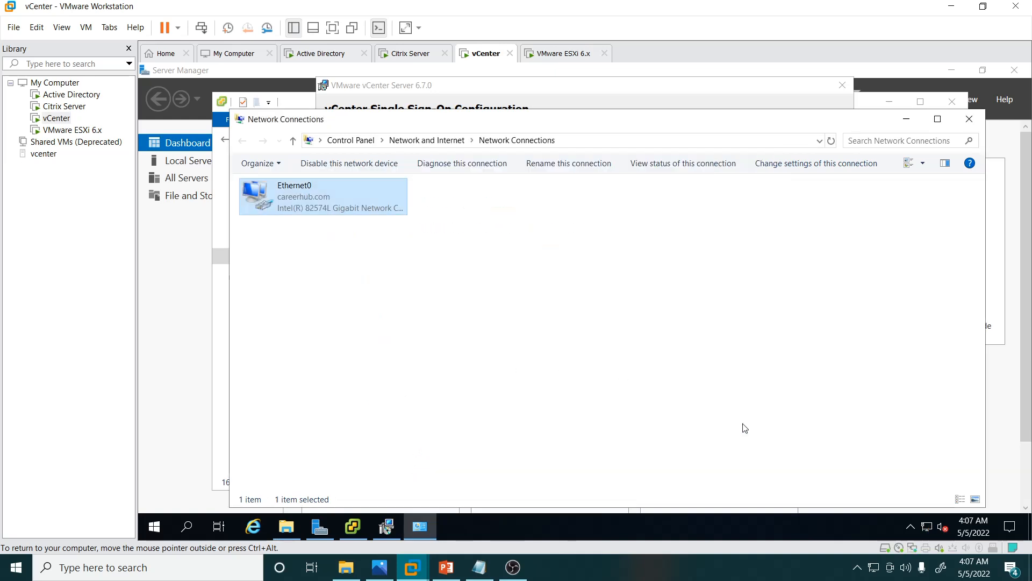
left_click(906, 119)
Step: Enter and confirm the vCenter Single Sign-On password for the vsphere.local domain
left_click(591, 220)
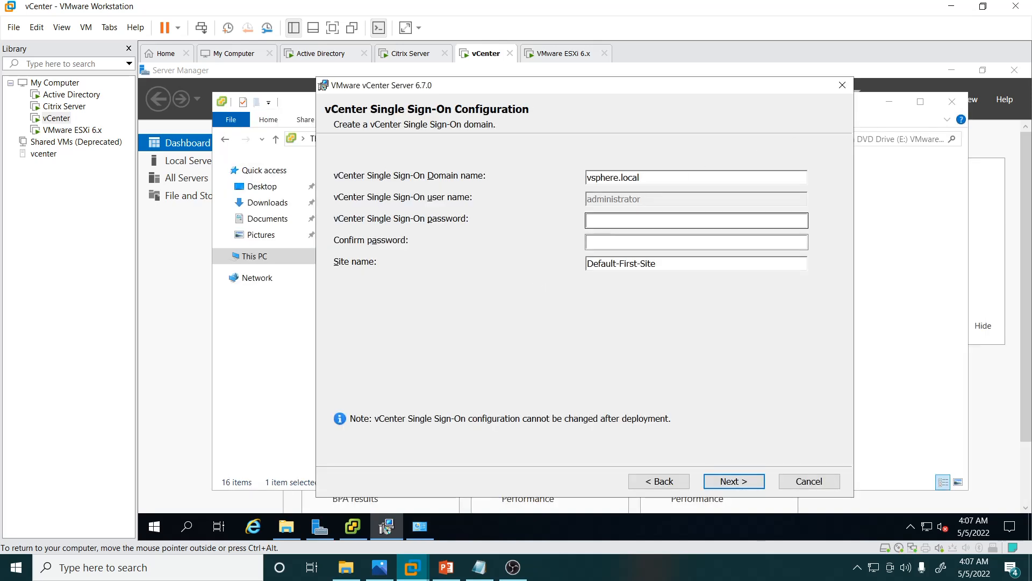
type("•••••••••")
key("Tab")
type("****")
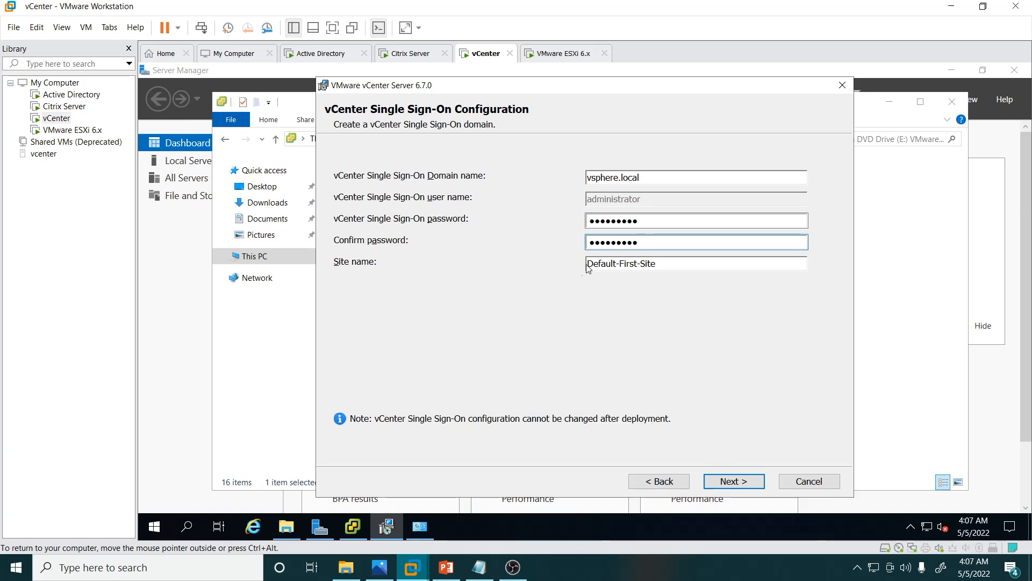
Step: Change the Single Sign-On site name to Prod-site
left_click_drag(661, 264, 538, 264)
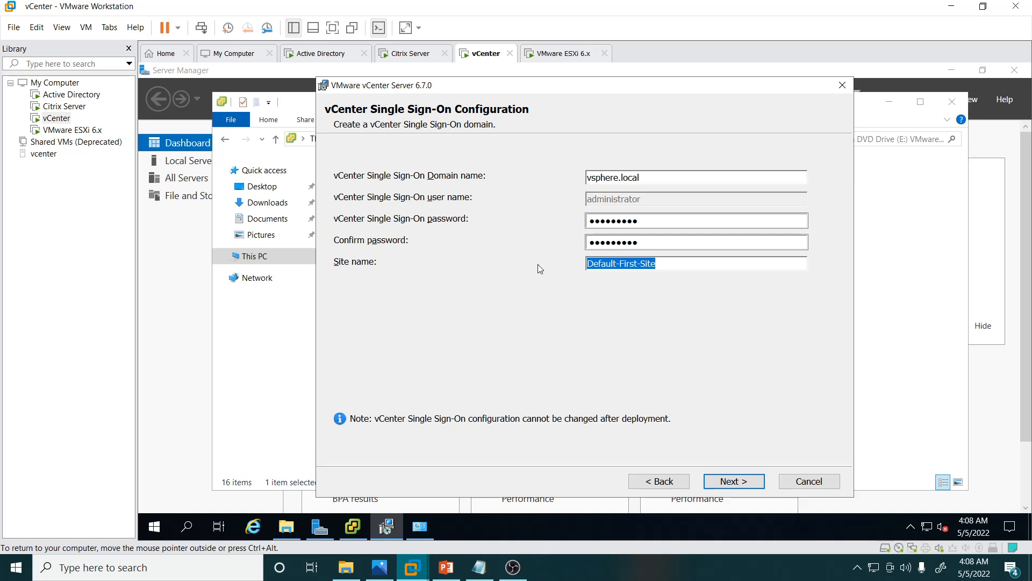
type("P")
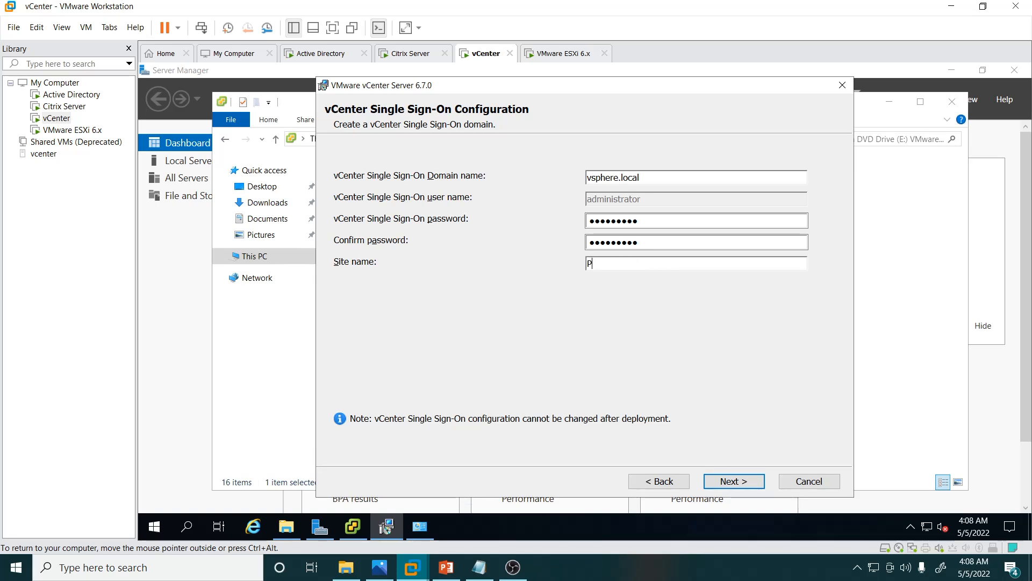
type("rod-site")
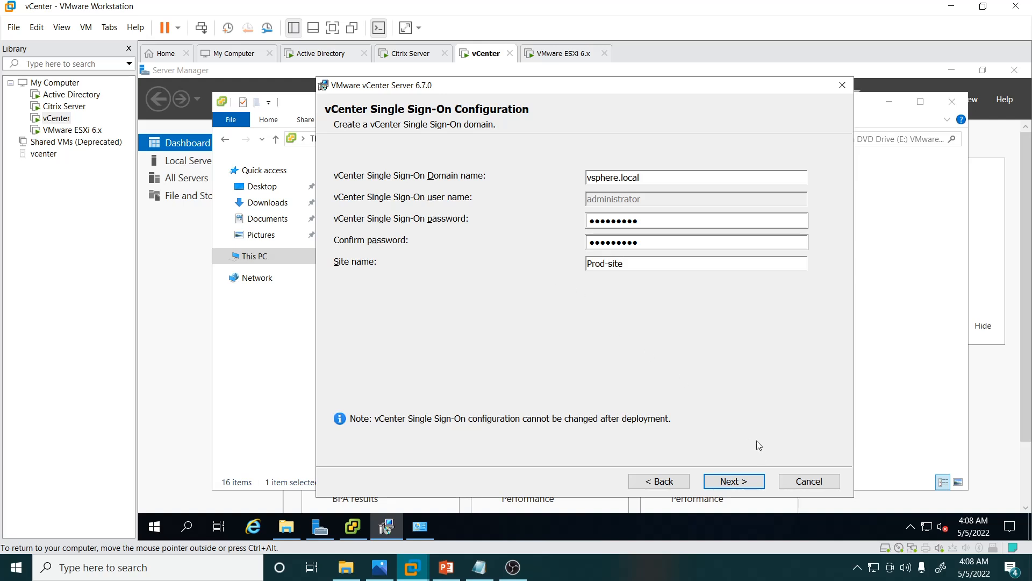
Step: Accept the deployment defaults: Windows Local System Account, embedded VMware Postgres database, default ports, and the C:\Program Files\VMware\ and C:\ProgramData\VMware\ directories
left_click(730, 481)
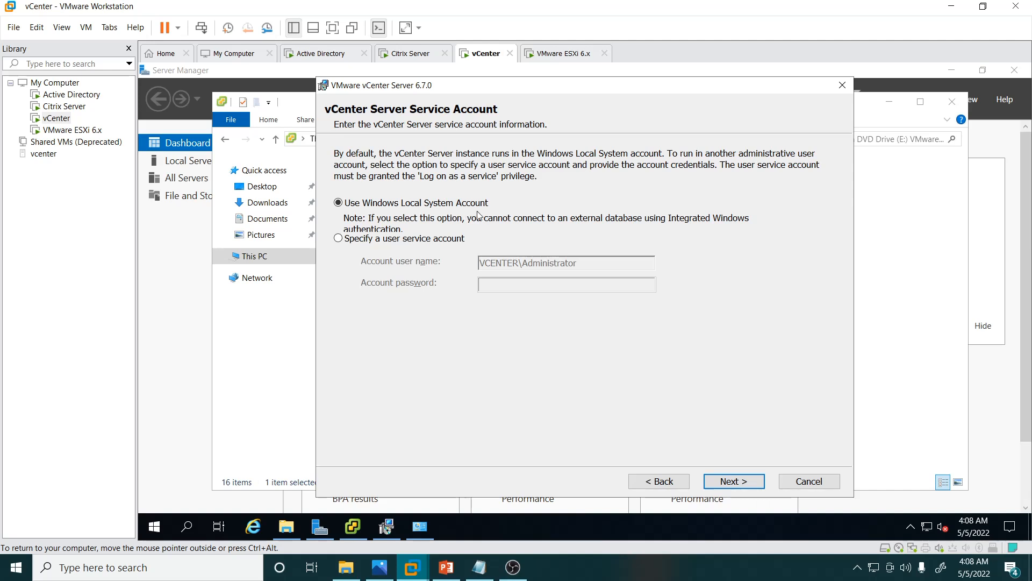
left_click(749, 489)
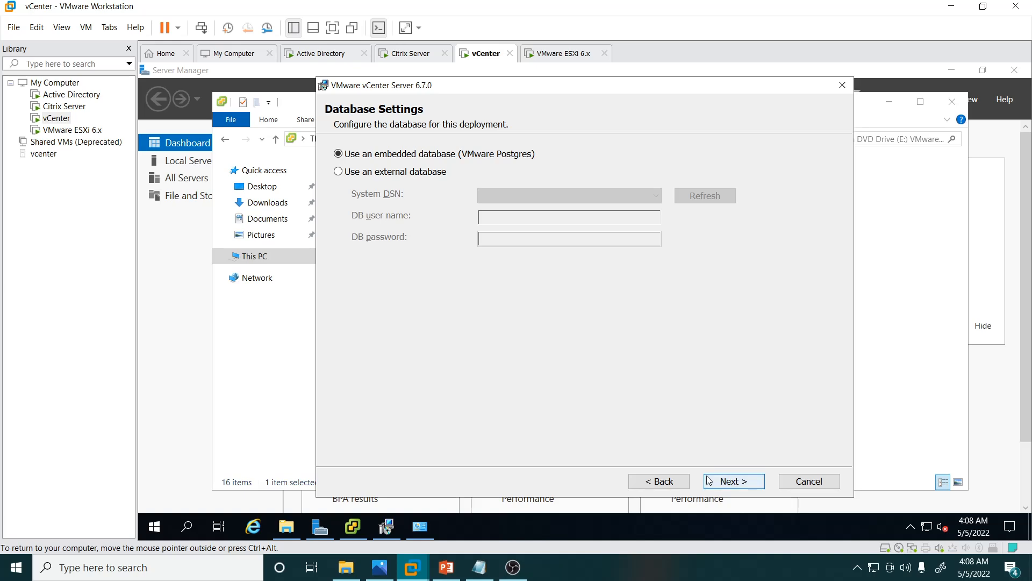
left_click(735, 482)
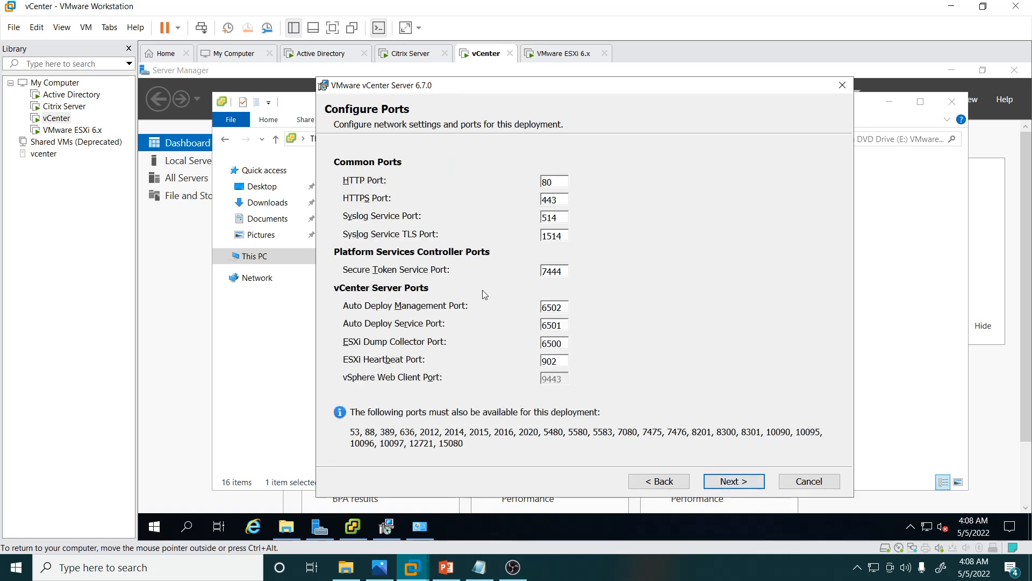
left_click(732, 481)
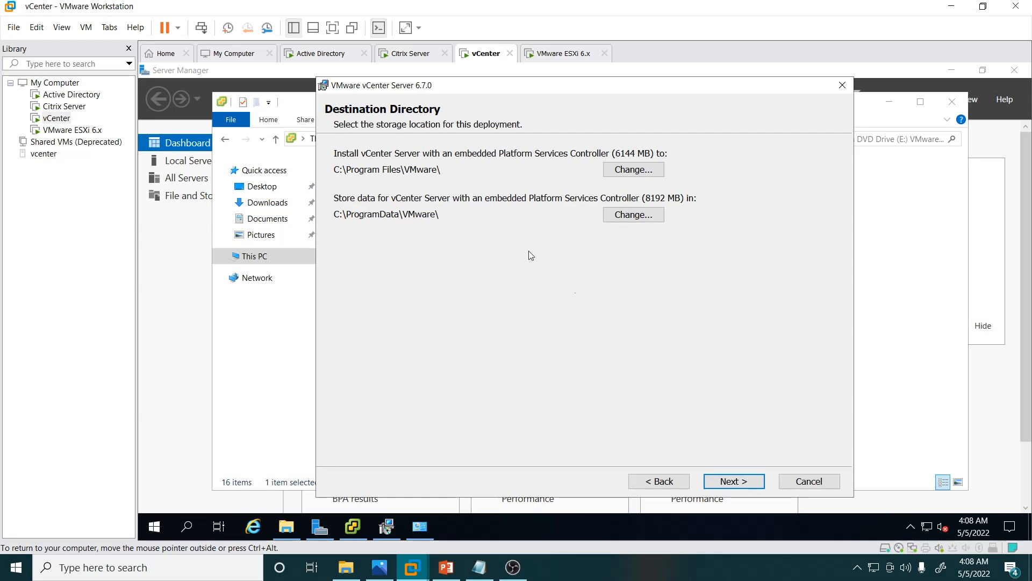
left_click(743, 480)
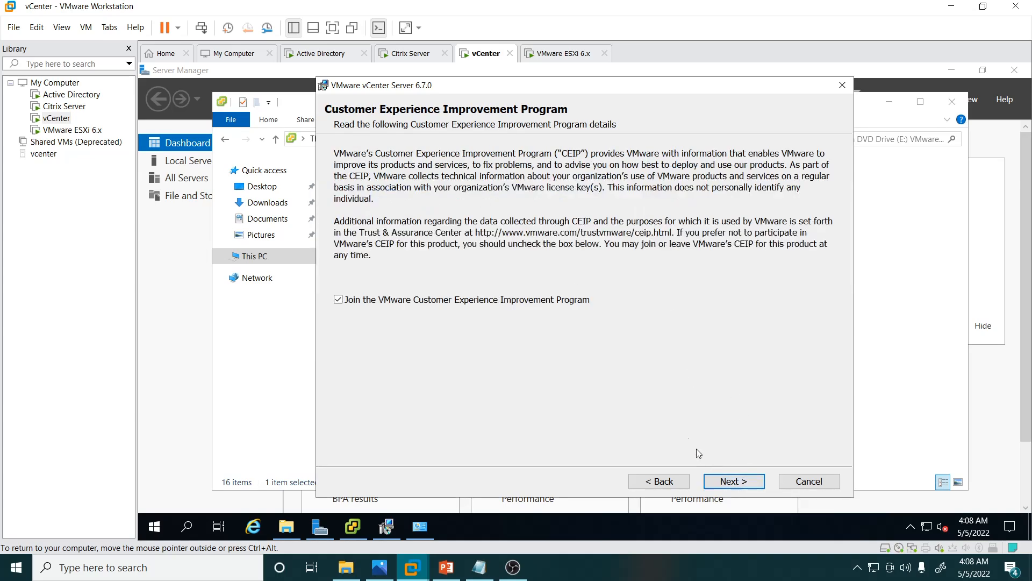
Step: Keep the VMware Customer Experience Improvement Program option selected and start installing vCenter Server with the embedded Platform Services Controller
left_click(337, 299)
left_click(336, 300)
left_click(743, 483)
left_click(733, 482)
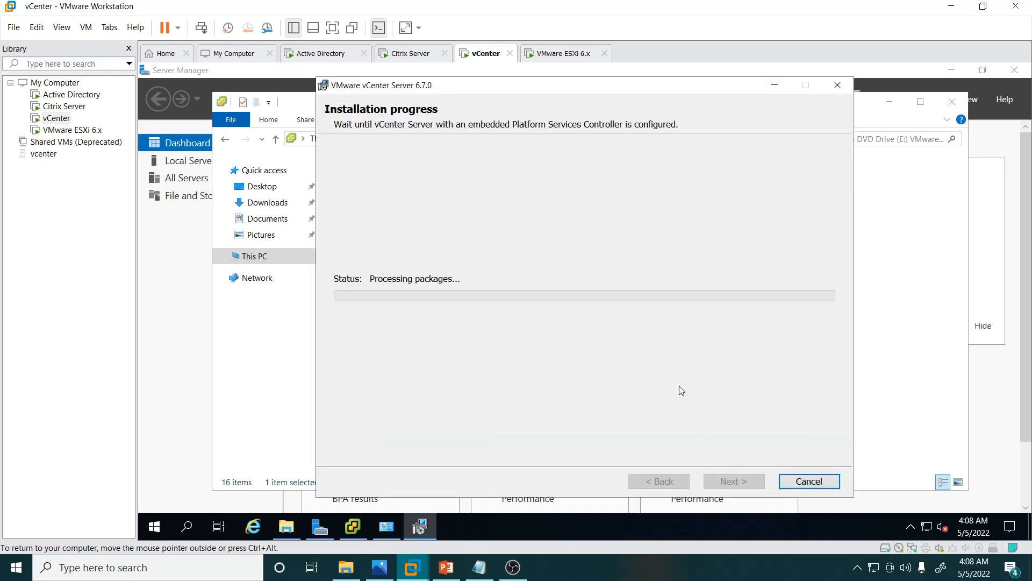